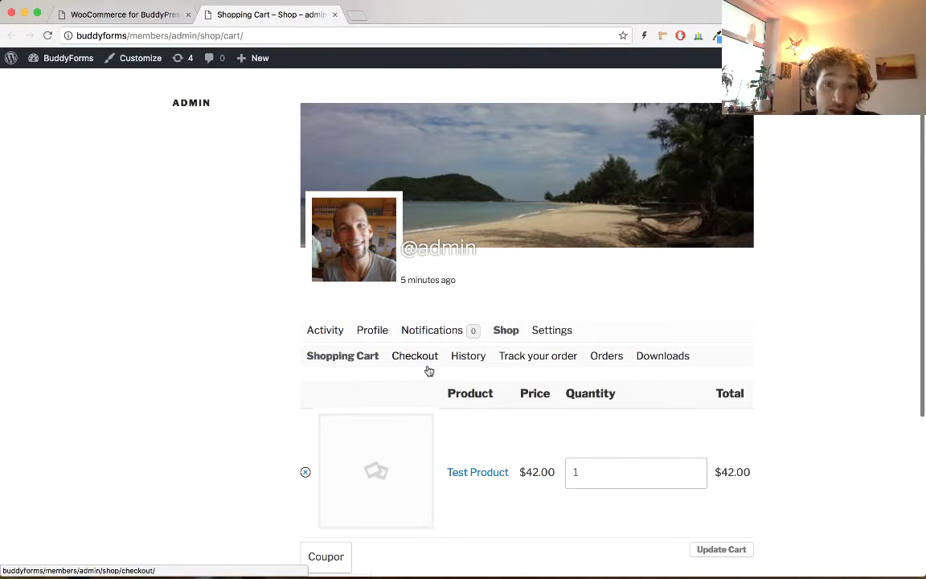
Step: Remove Test Product to empty the cart, then return to the shop's product listing
scroll(424, 372, "down", 3)
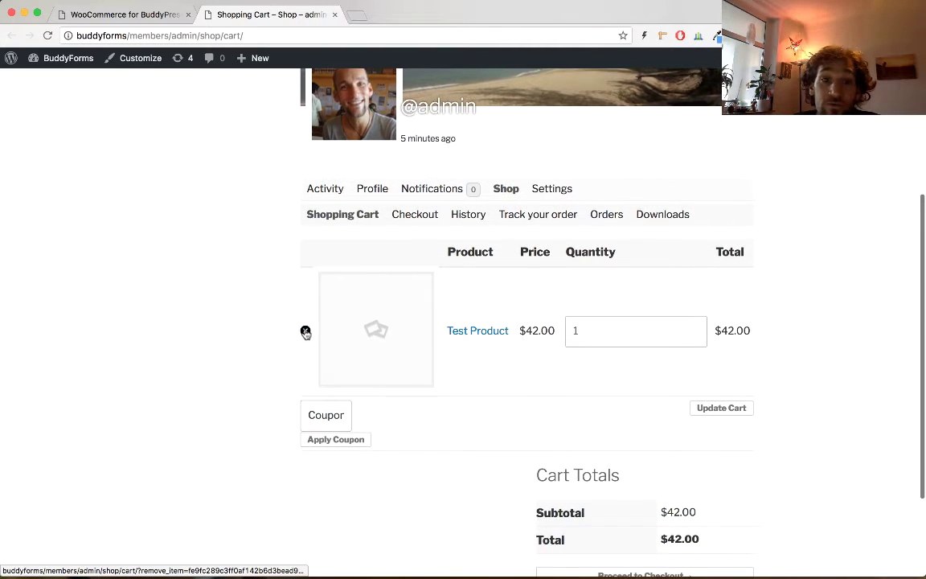
left_click(306, 333)
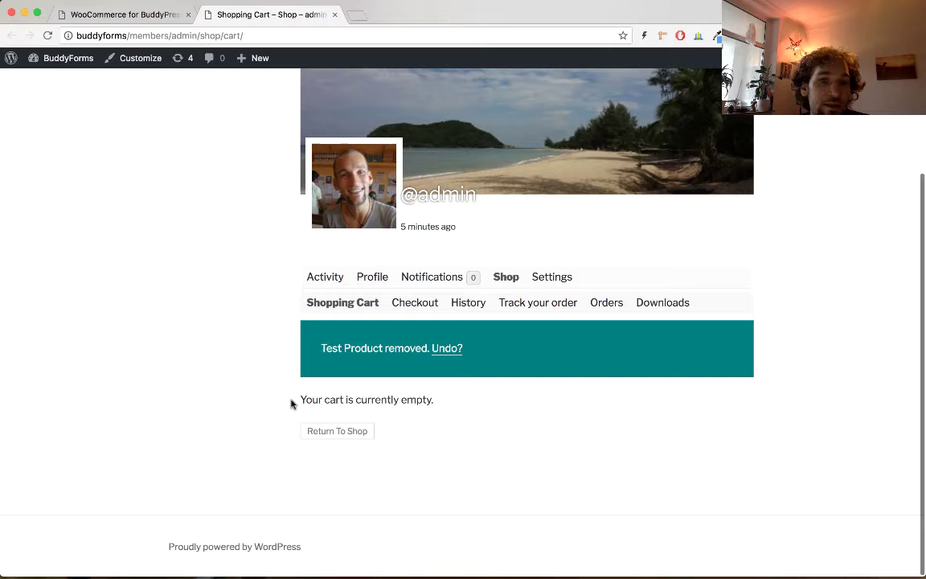
left_click(345, 432)
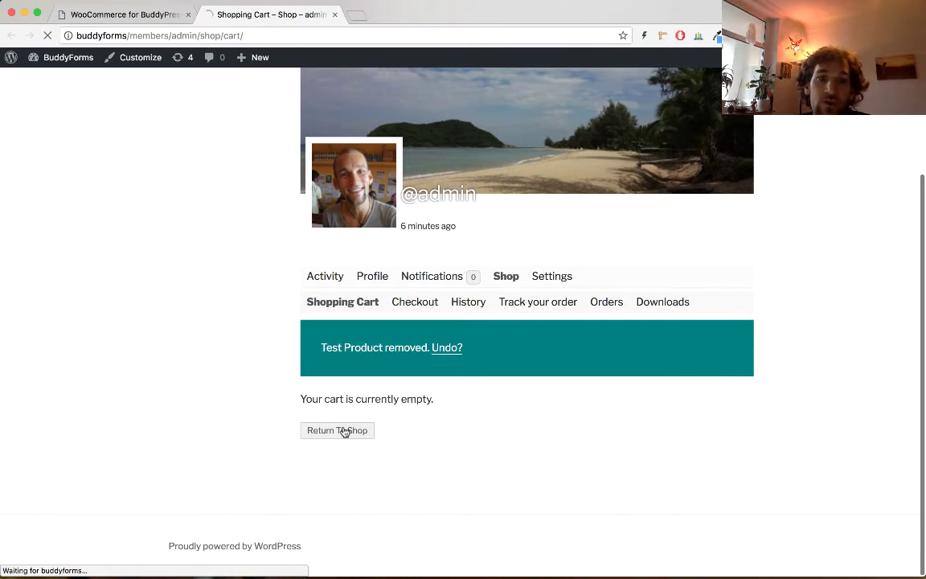
Step: Add Test Product to the cart again and view the cart's filled product table
scroll(343, 430, "down", 2)
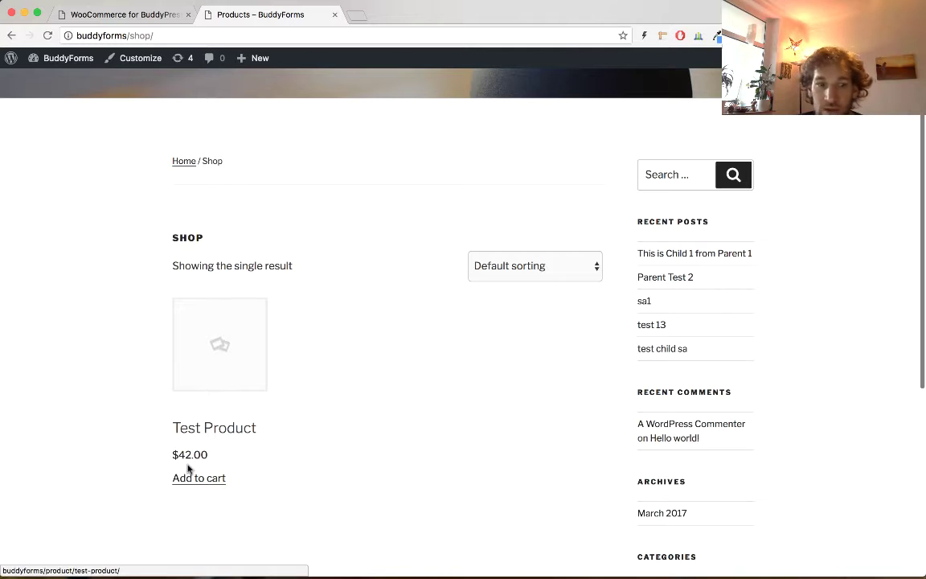
scroll(200, 481, "up", 1)
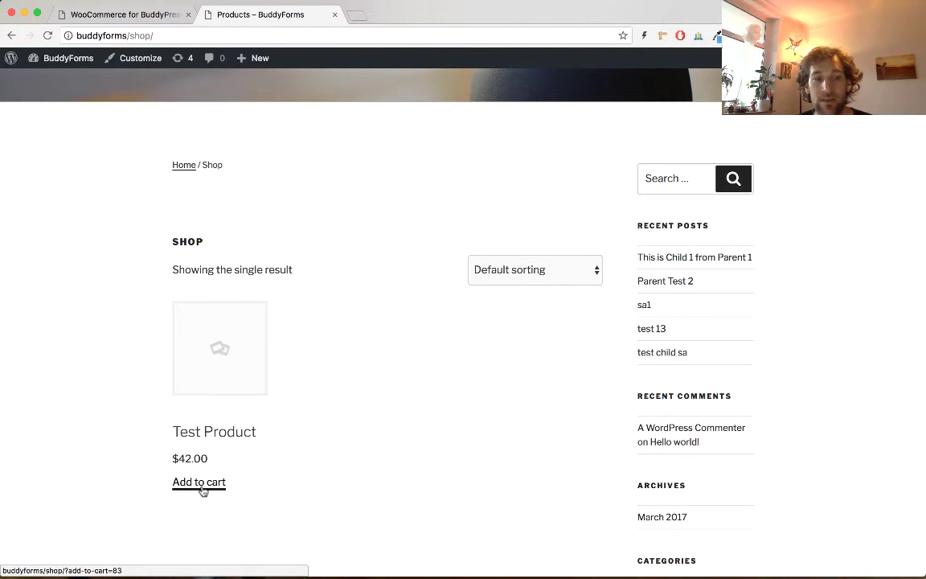
left_click(202, 487)
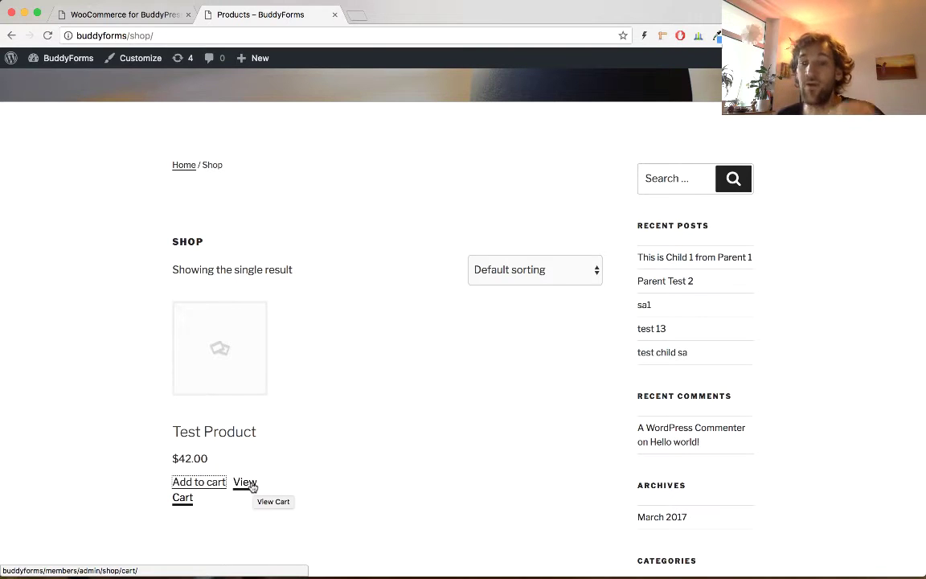
left_click(253, 487)
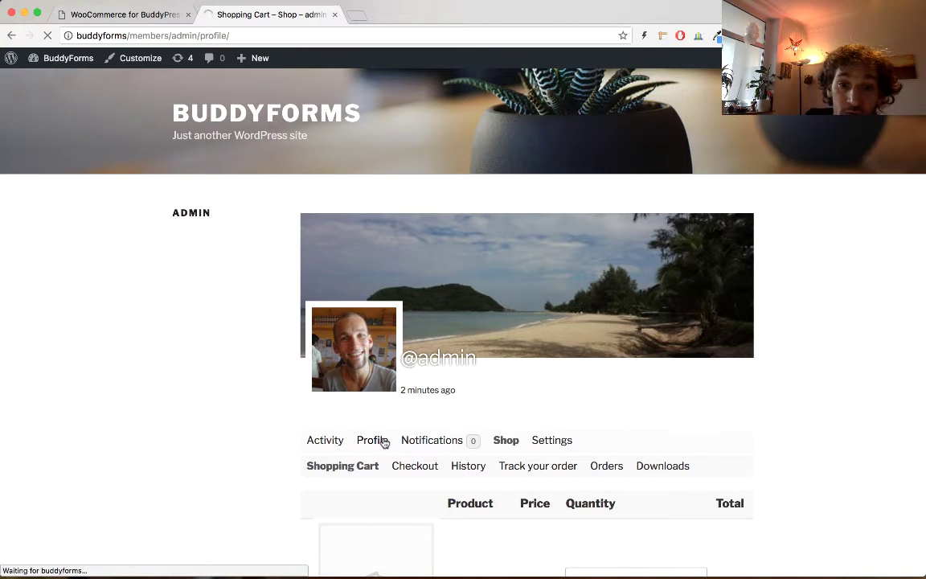
Step: Open the profile edit page showing the Base, Billing Address and Shipping Address groups
scroll(398, 443, "down", 2)
scroll(435, 440, "down", 3)
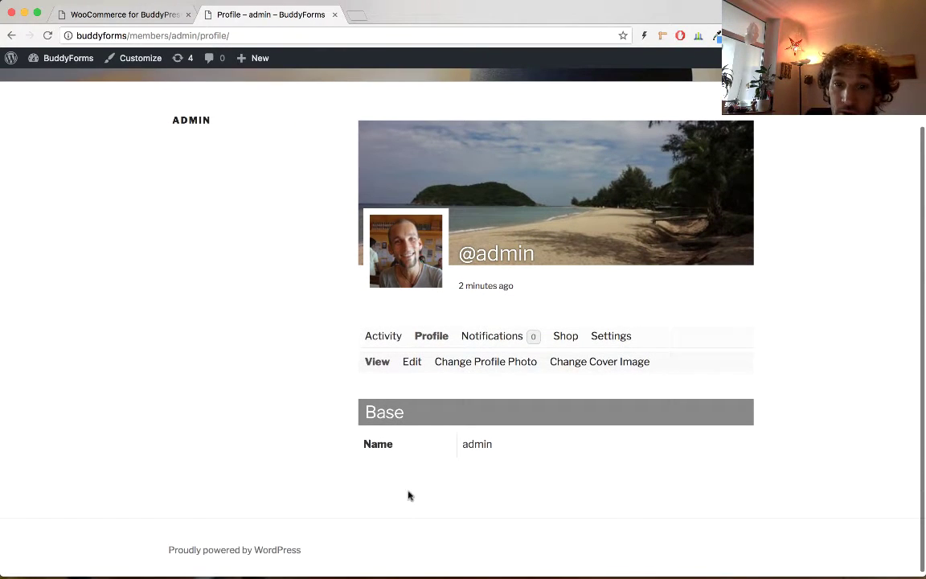
left_click(411, 361)
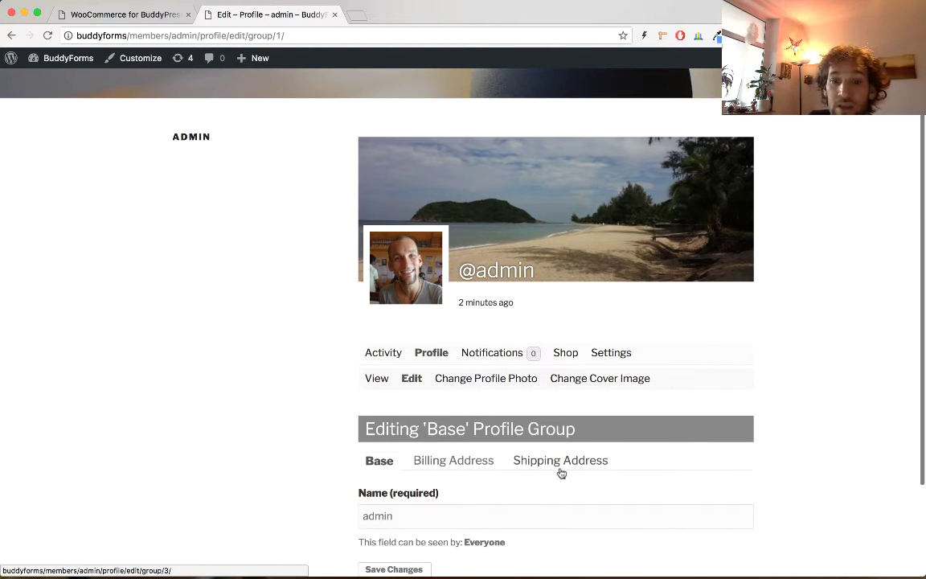
scroll(648, 466, "down", 3)
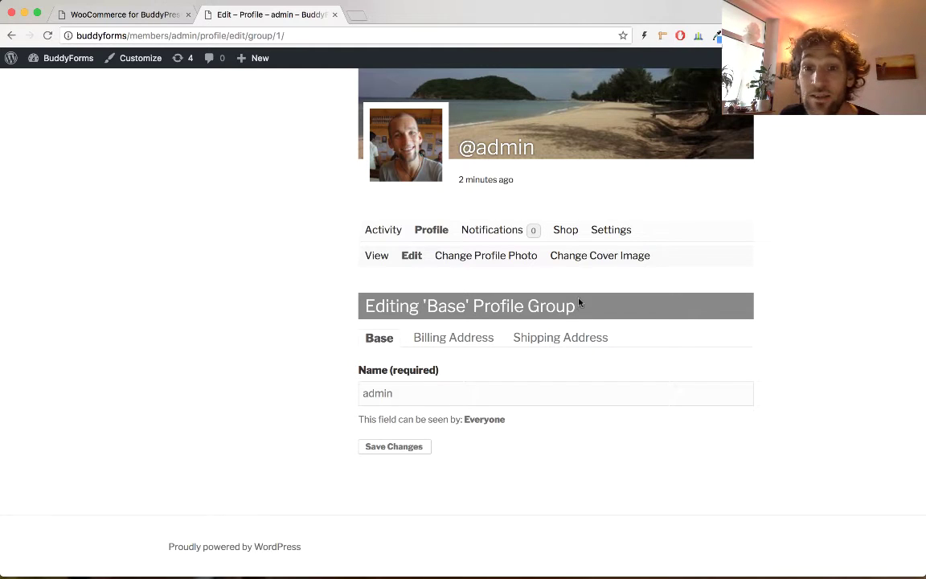
scroll(590, 279, "up", 2)
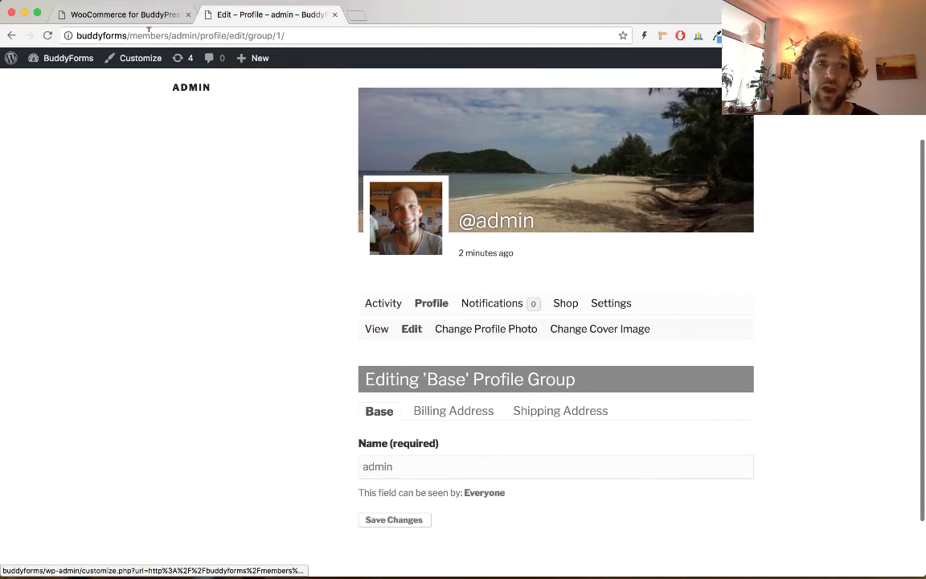
Step: Switch to the 'WooCommerce for BuddyPress' browser tab showing the WC4BP Settings page
left_click(135, 19)
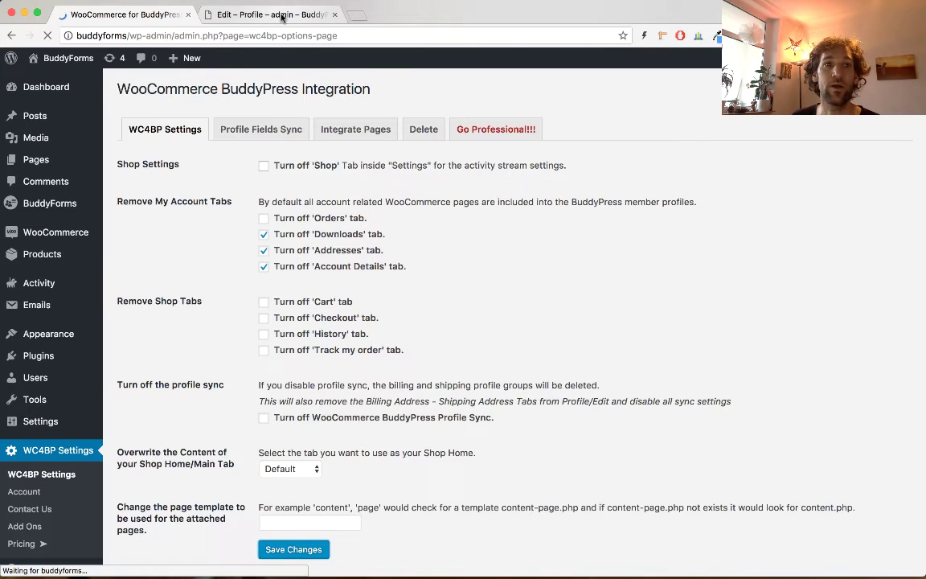
left_click(274, 15)
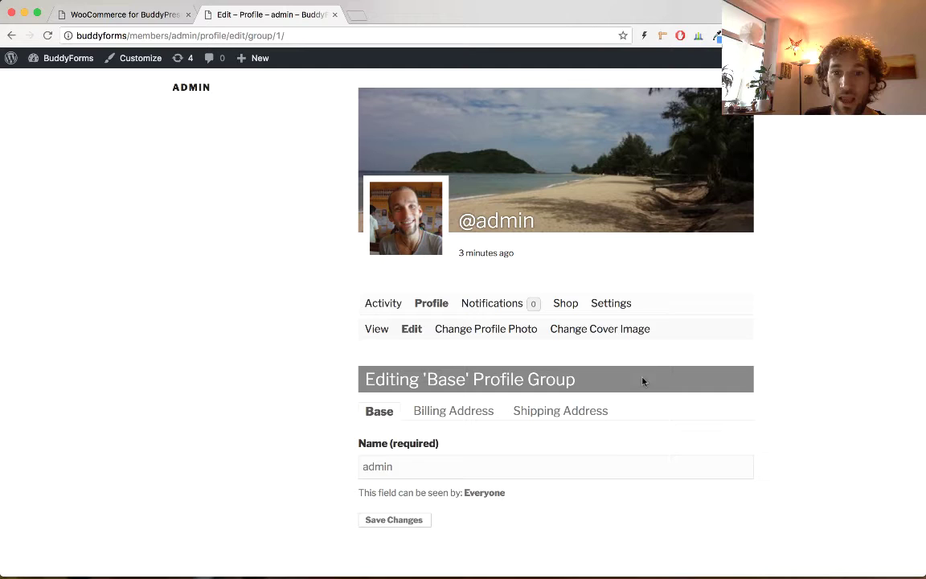
left_click(563, 299)
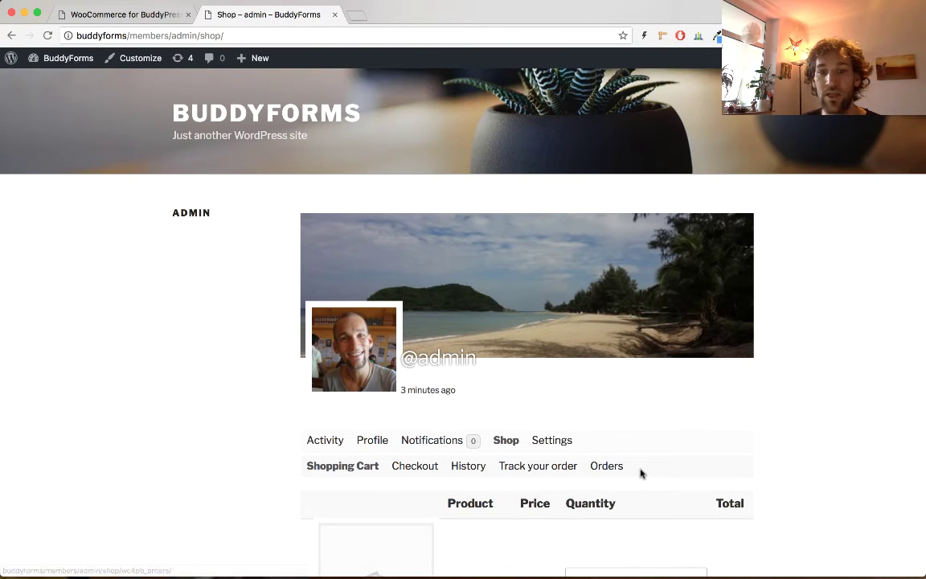
scroll(641, 473, "down", 2)
scroll(641, 473, "down", 2)
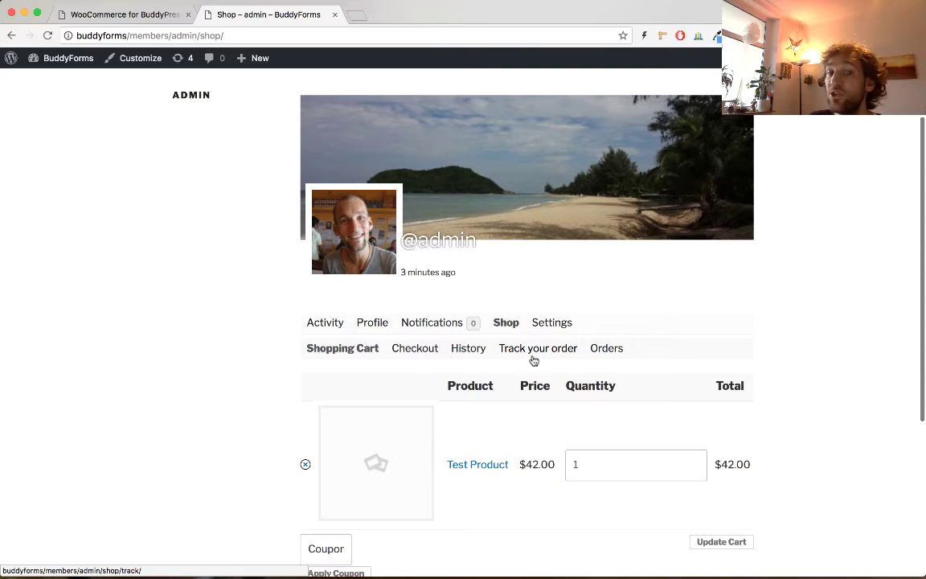
left_click(151, 16)
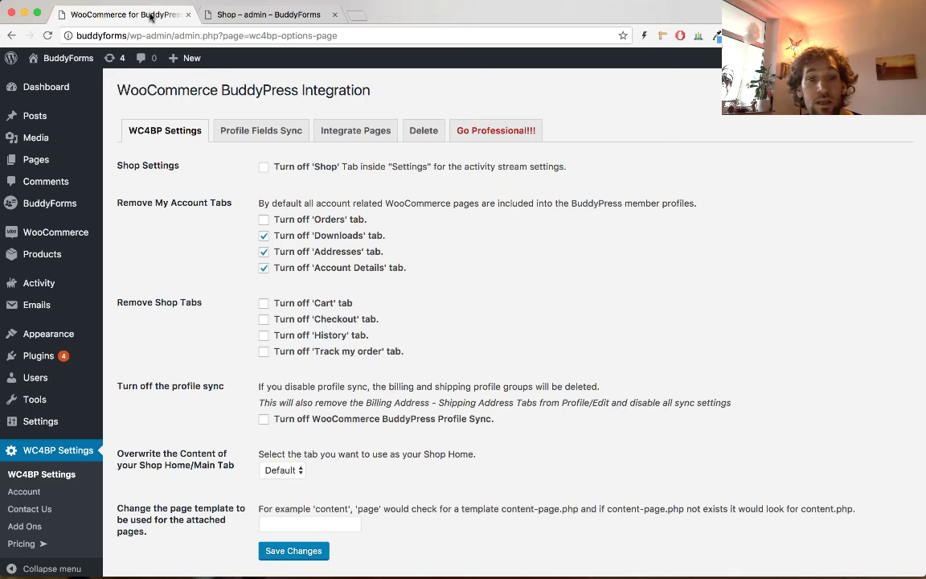
Step: Tick 'Turn off Track my order tab' and confirm it on the reloaded member shop page
left_click(263, 352)
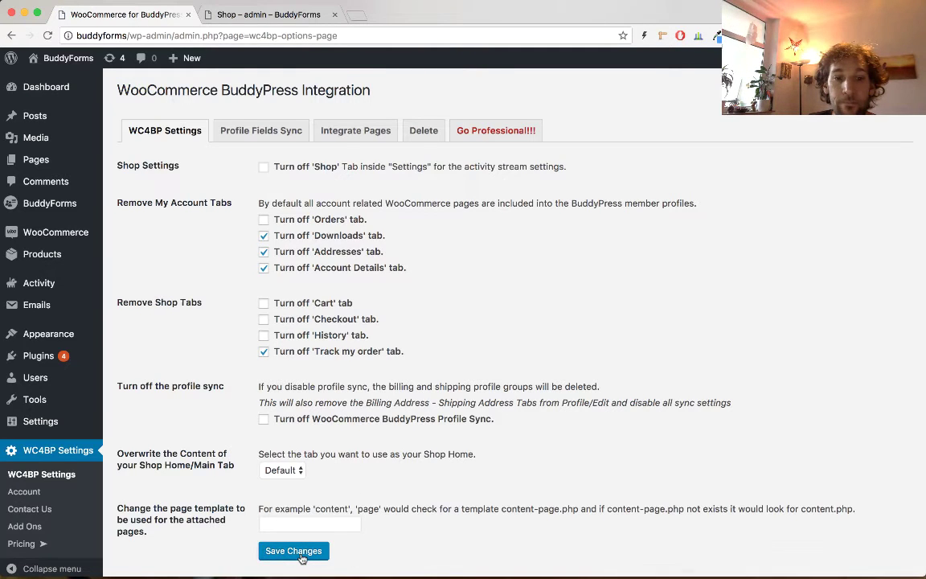
left_click(265, 14)
left_click(369, 331)
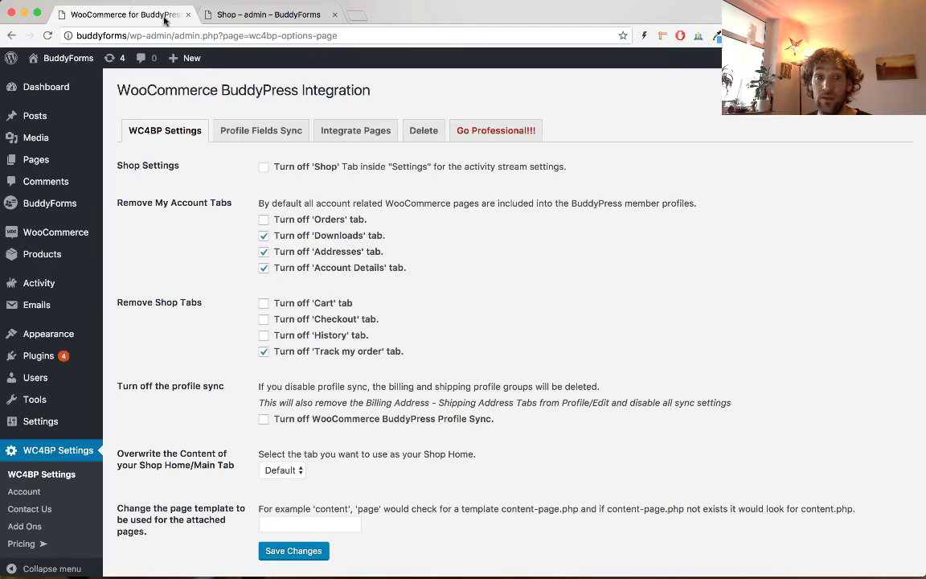
left_click(169, 17)
Step: Open Profile Fields Sync and scroll down to the default field visibility settings
left_click(260, 129)
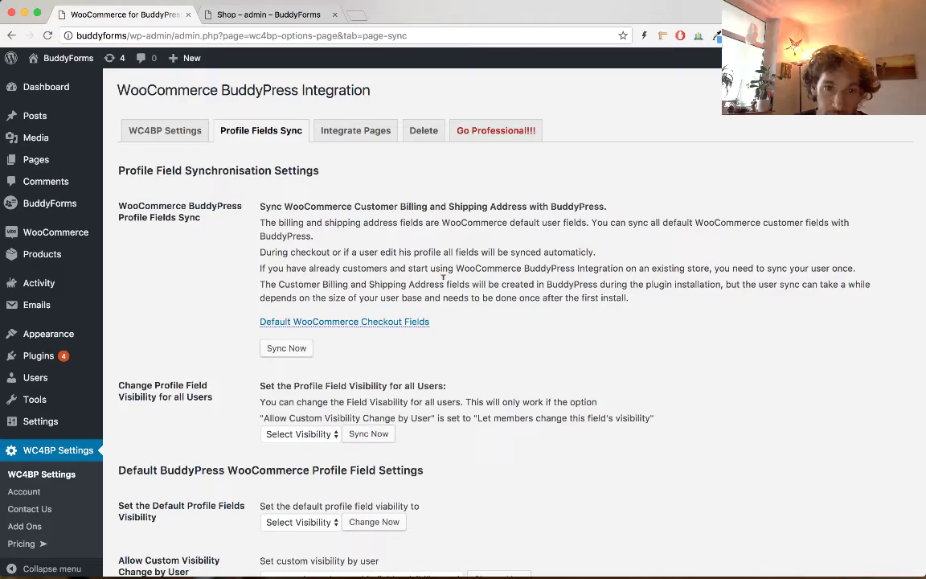
scroll(398, 250, "down", 2)
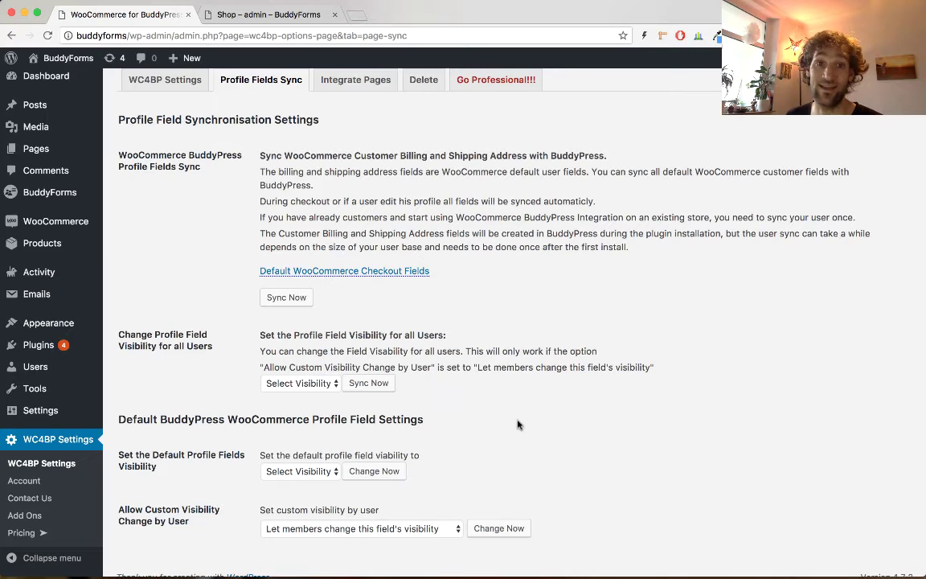
Step: Add Sample Page under Integrate Pages as tab 'Sample Page', slug sample-page, and save
left_click(344, 81)
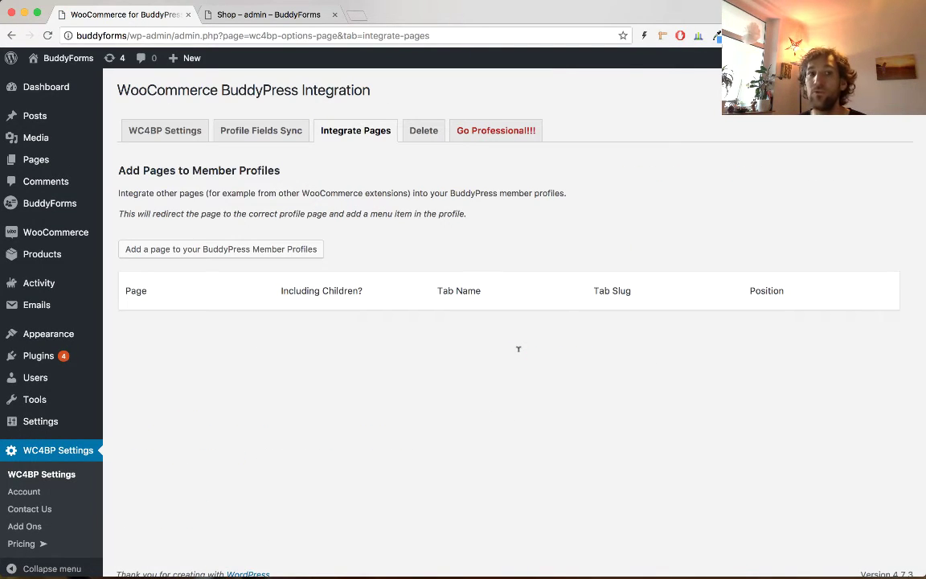
left_click(243, 251)
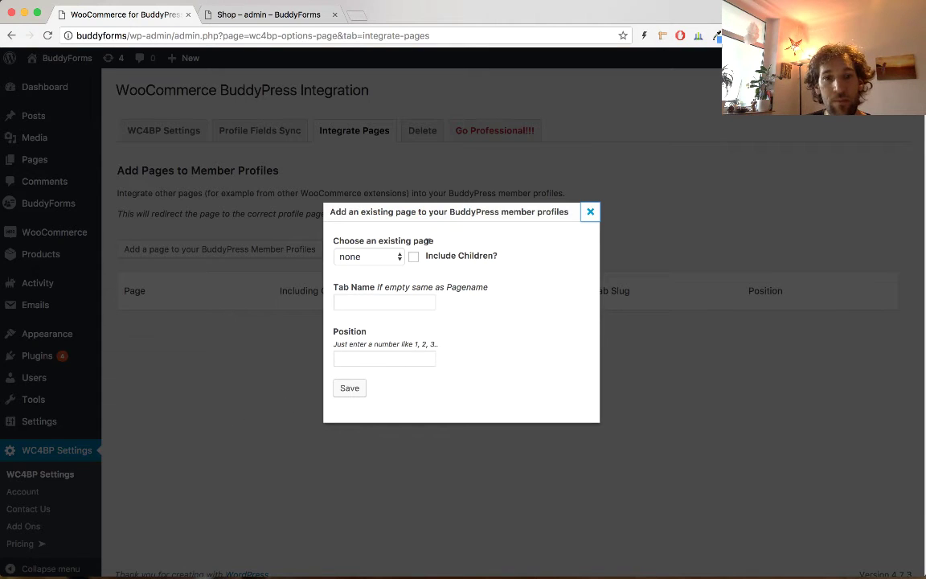
left_click(376, 257)
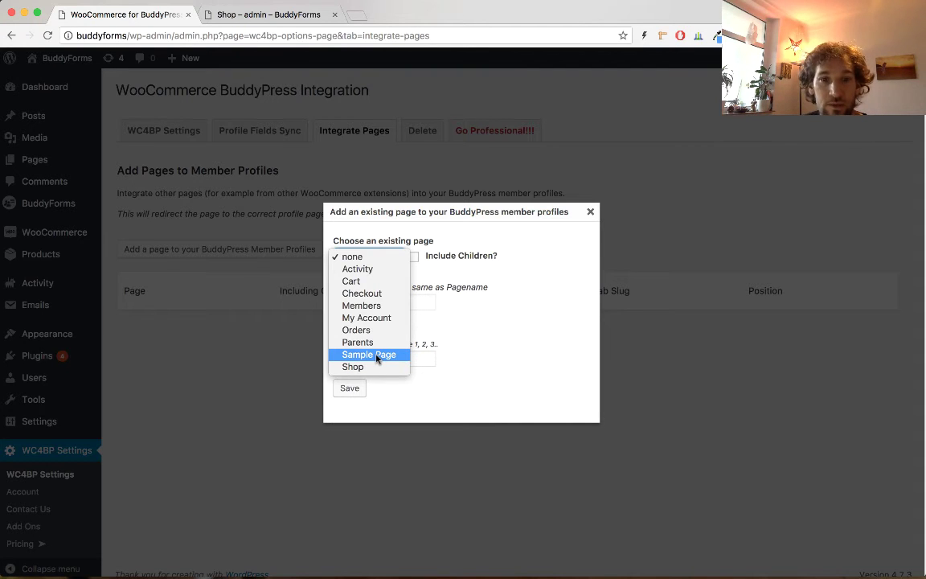
left_click(377, 355)
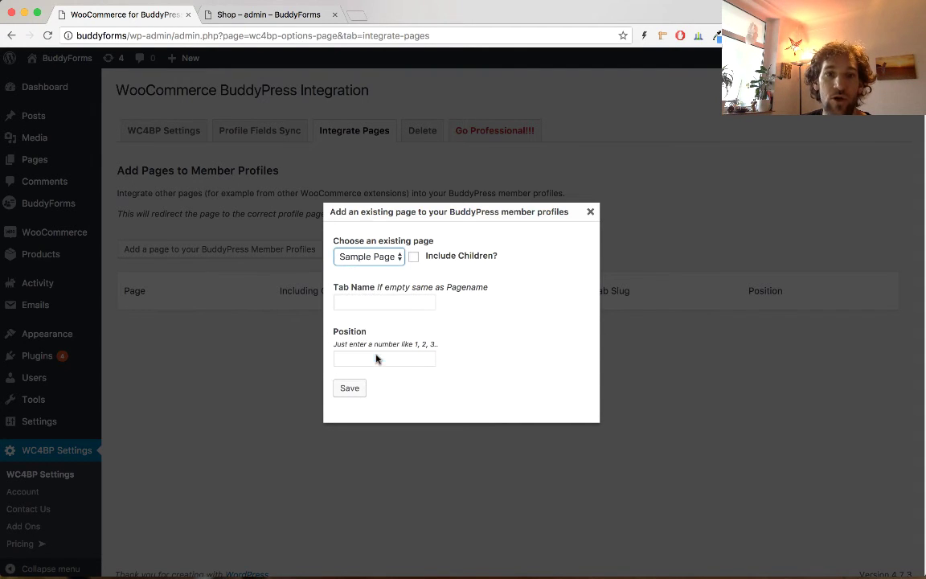
left_click(351, 391)
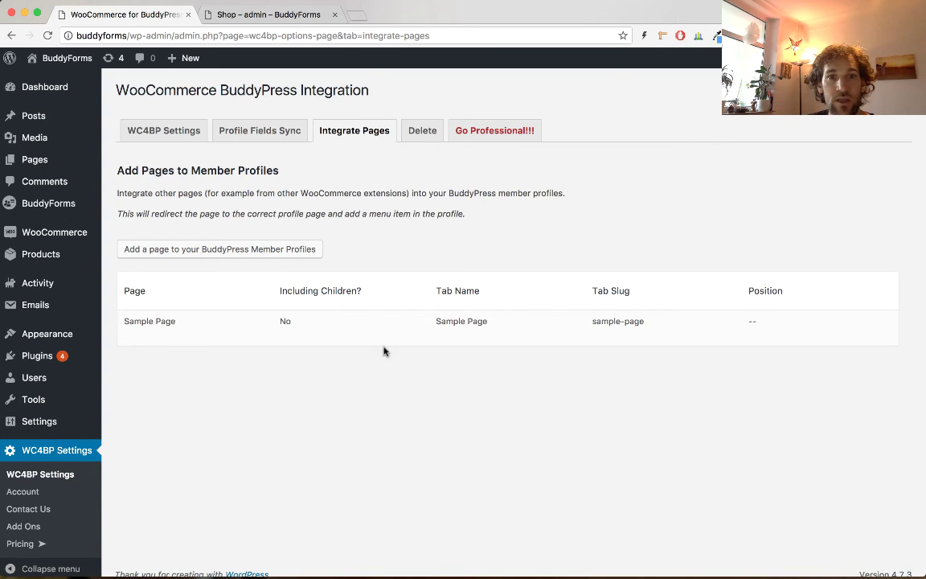
Step: Open the Sample Page sub-tab in the member's Shop section and scroll through its content
left_click(285, 14)
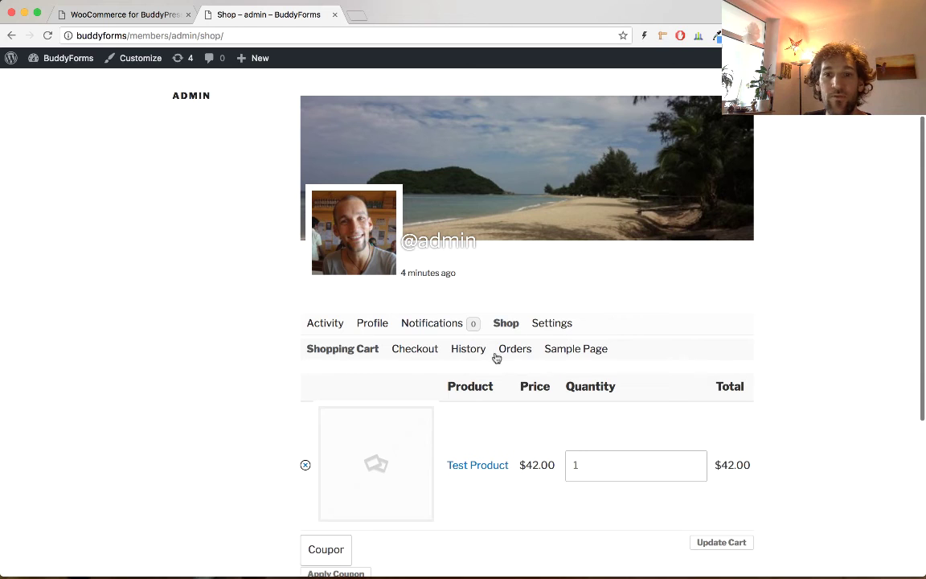
left_click(577, 360)
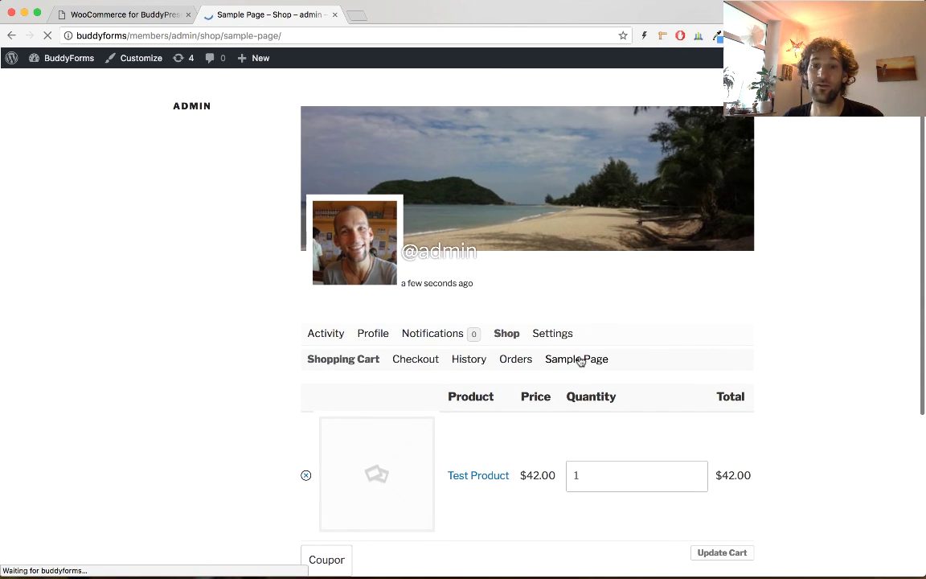
scroll(568, 386, "down", 3)
scroll(567, 388, "down", 1)
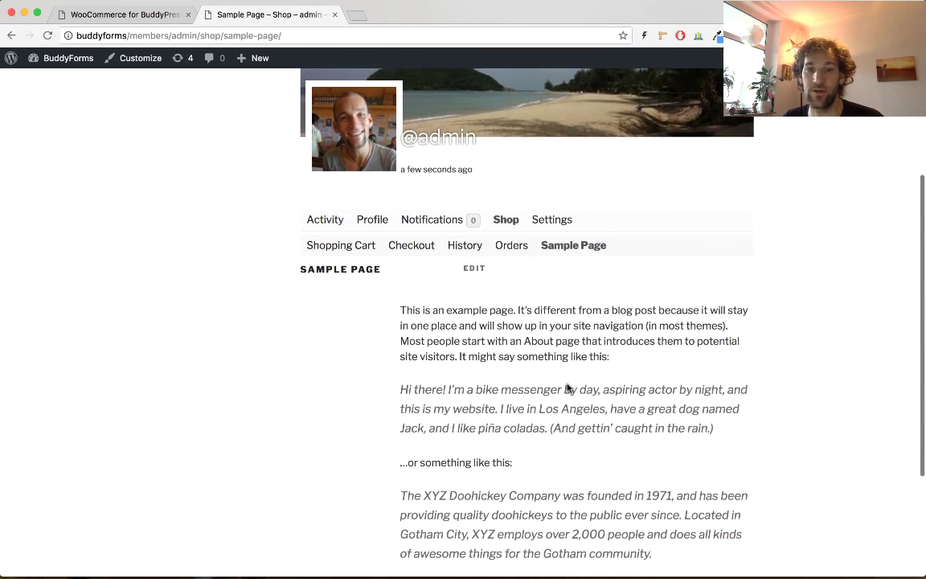
scroll(567, 388, "down", 1)
scroll(567, 388, "up", 2)
scroll(567, 388, "up", 1)
scroll(567, 389, "up", 4)
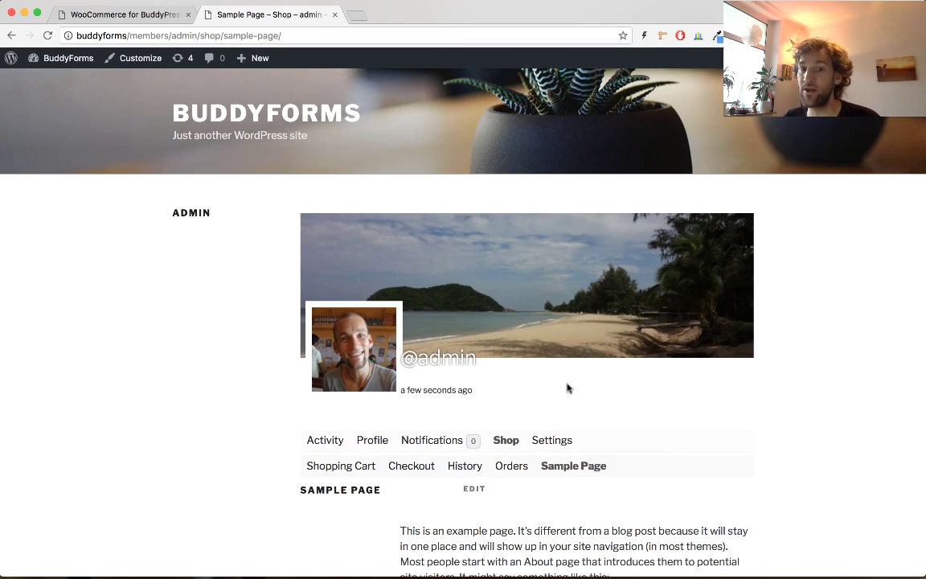
scroll(567, 389, "down", 1)
scroll(568, 388, "down", 2)
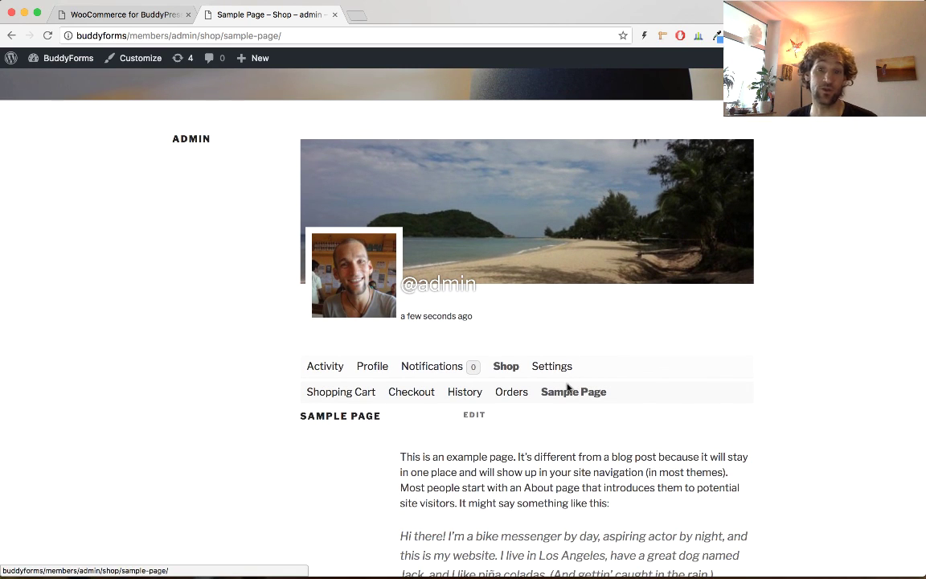